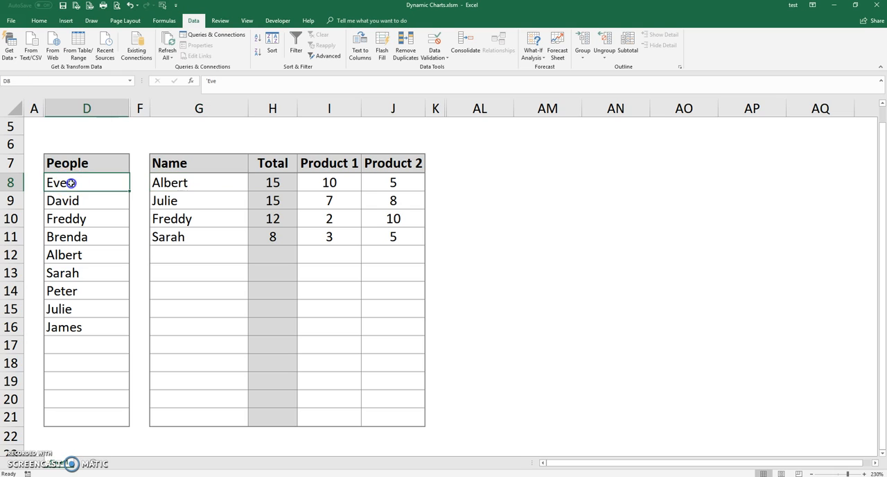
Step: Review the ranges of the People and Name columns and browse the entries offered by the dropdown in G8
drag(80, 163, 84, 419)
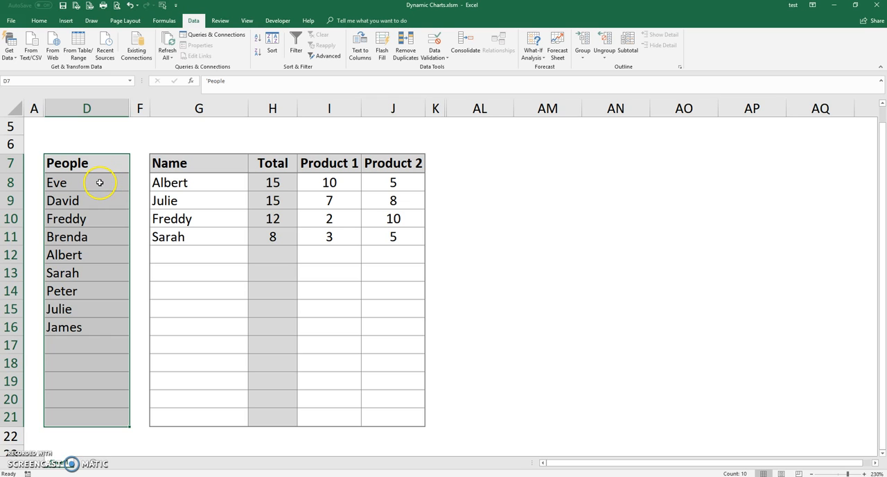
drag(100, 183, 102, 416)
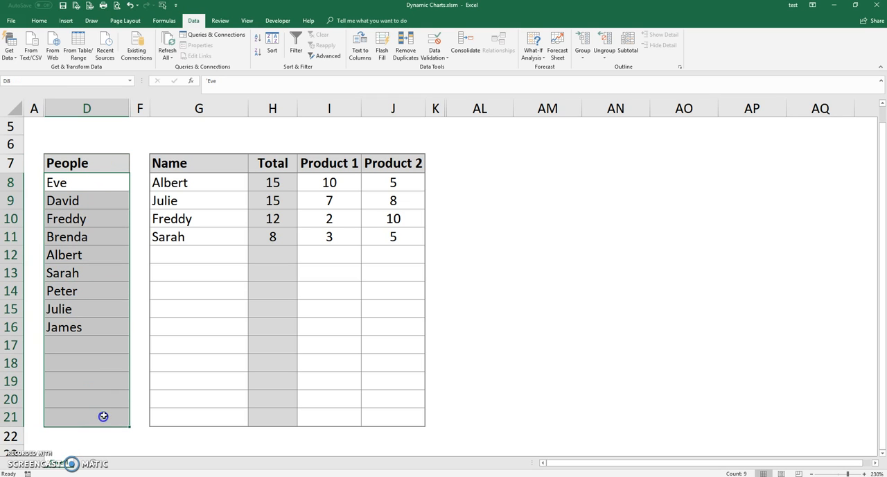
click(191, 185)
drag(202, 182, 208, 417)
click(185, 189)
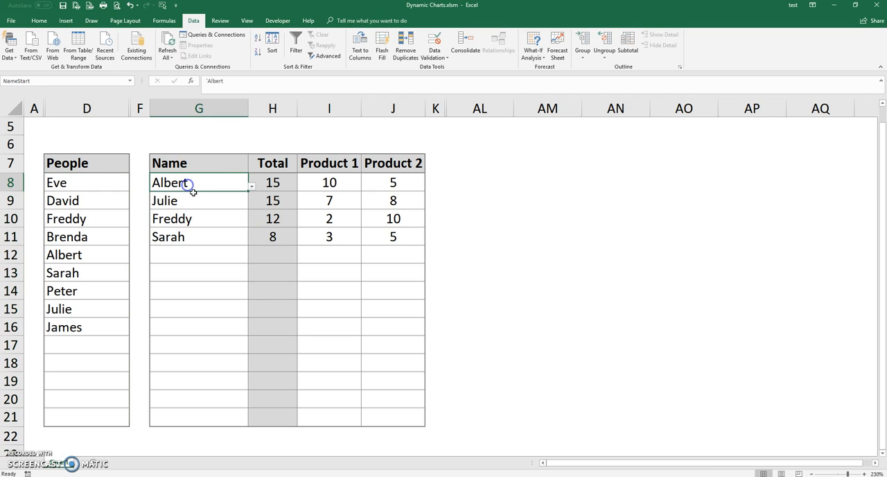
click(252, 188)
drag(240, 253, 246, 208)
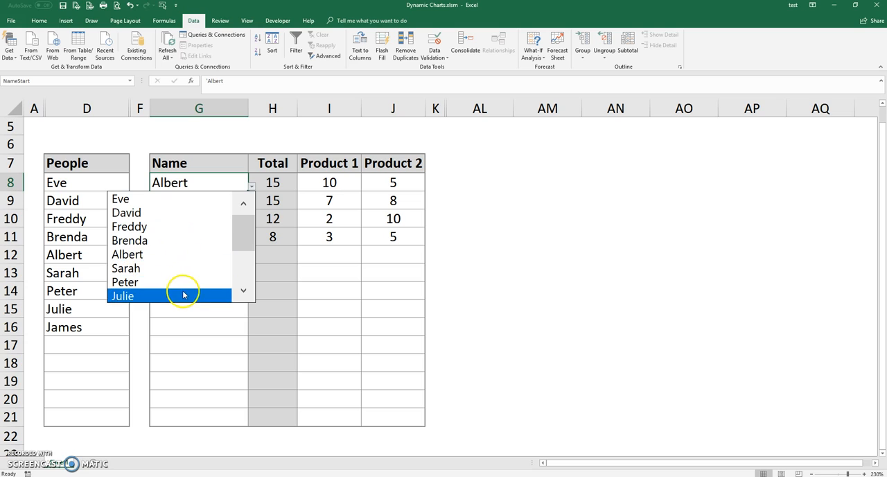
click(248, 233)
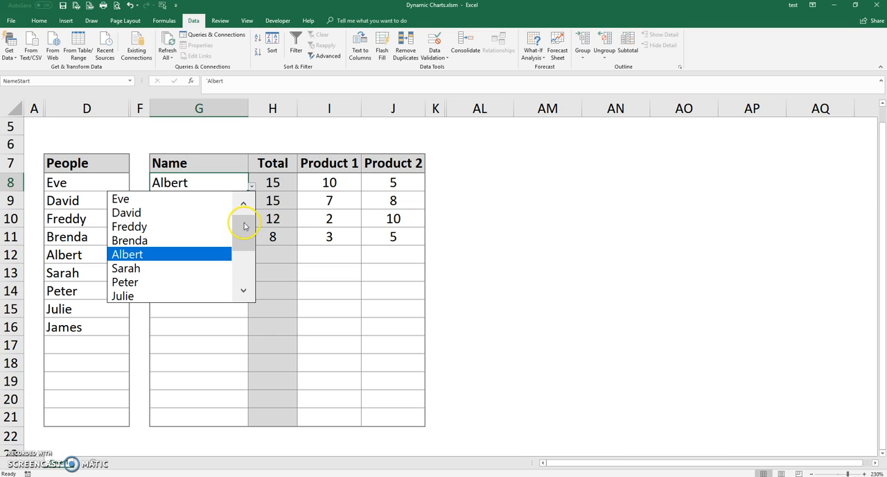
drag(244, 227, 244, 285)
click(245, 229)
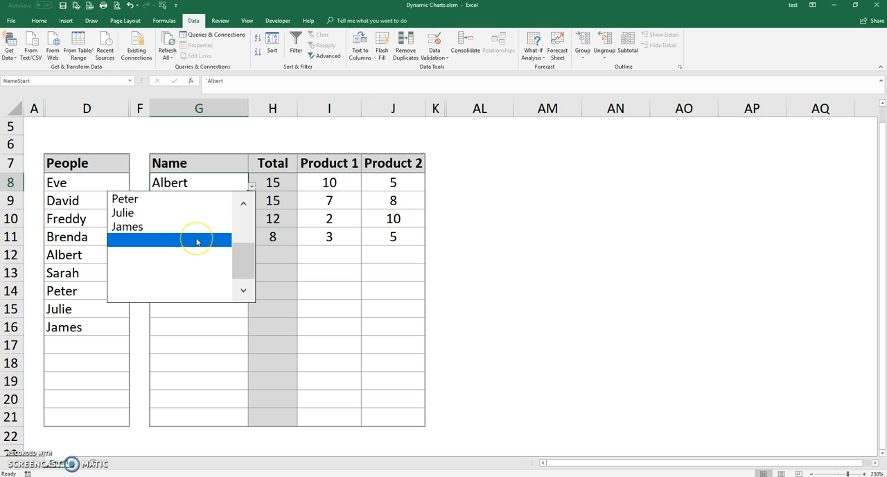
click(293, 234)
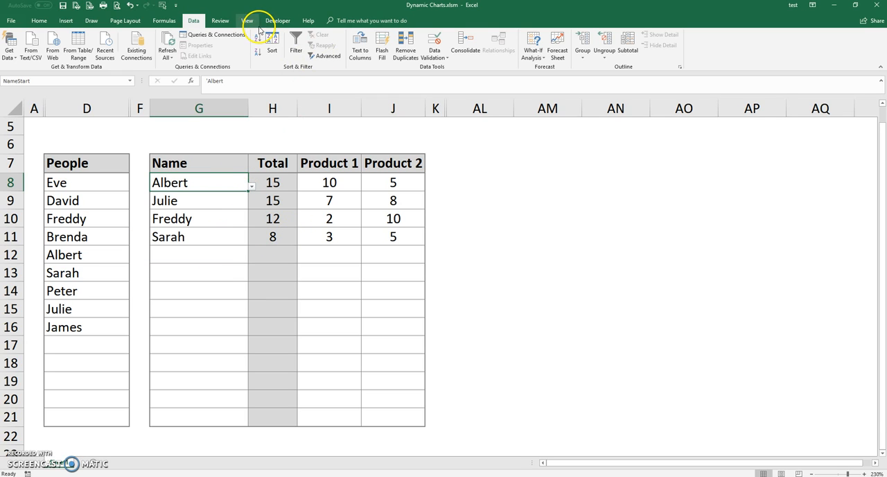
Step: Check the data validation list source for cell G8 and leave the settings without changes
click(438, 60)
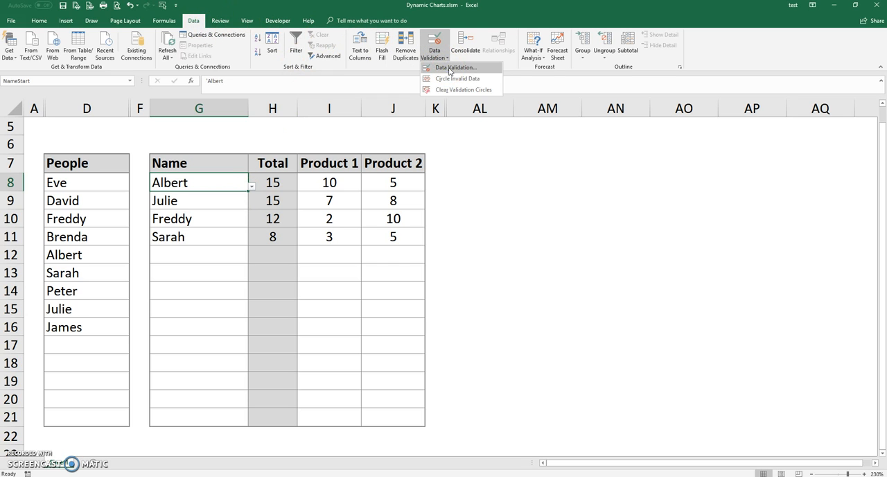
click(449, 70)
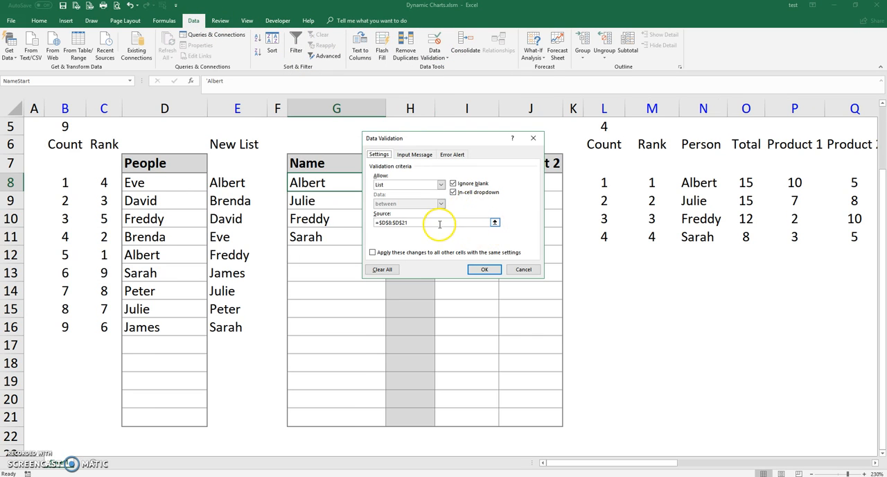
click(429, 222)
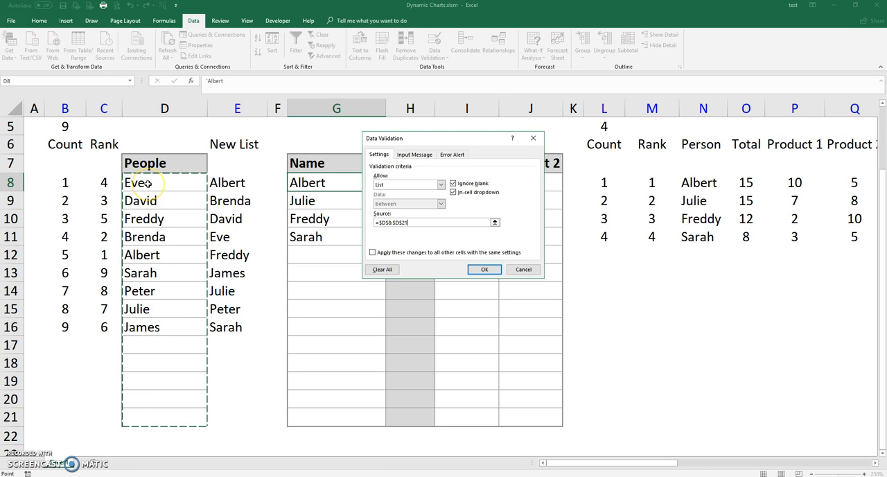
click(524, 270)
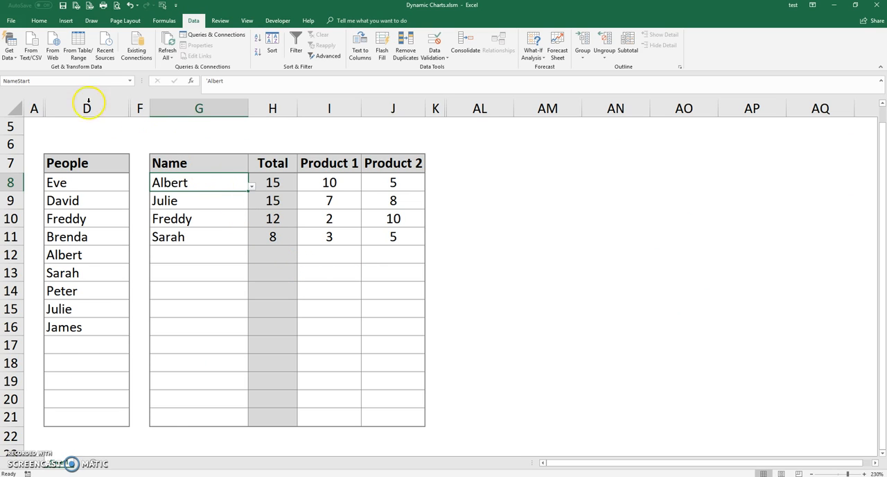
Step: Unhide the helper columns B and C between columns A and D
drag(33, 108, 55, 108)
right_click(55, 110)
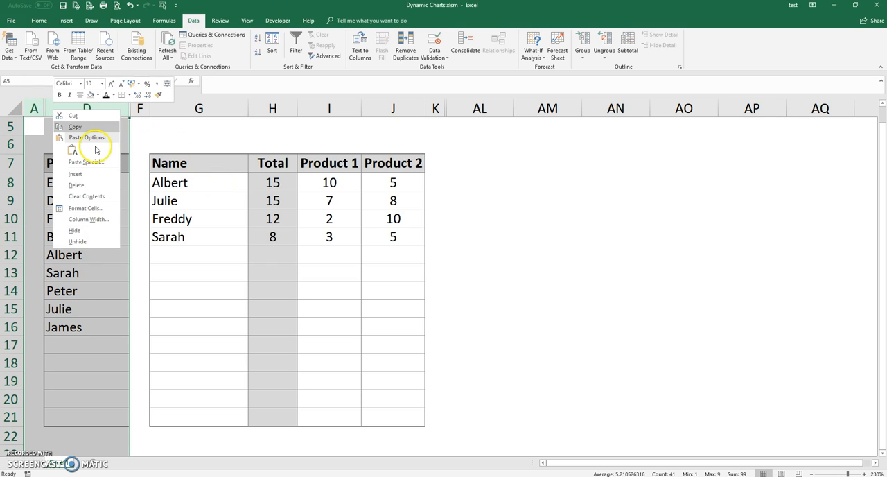
click(94, 242)
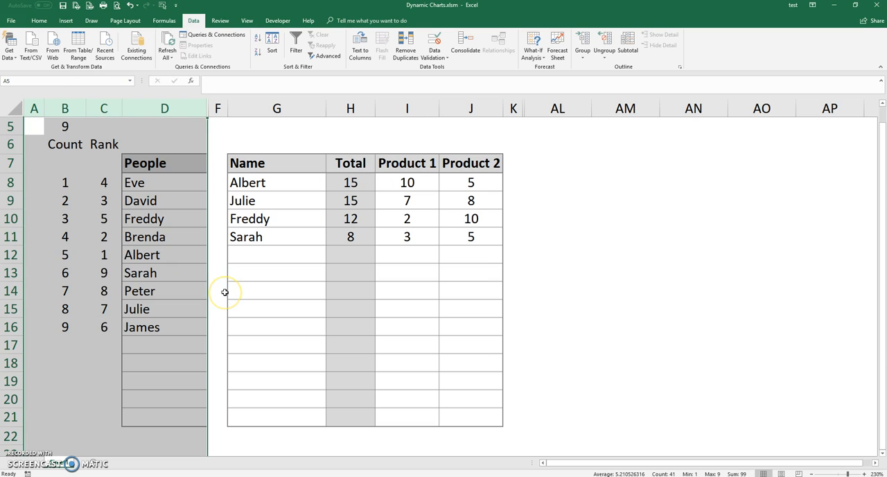
Step: Examine the running Count formulas in B8, B9 and B10 and the cells they reference
click(65, 182)
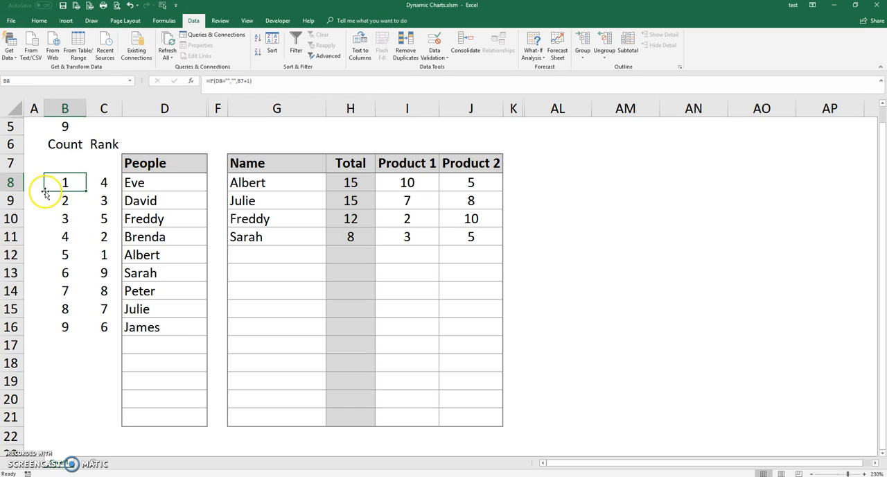
drag(66, 182, 55, 410)
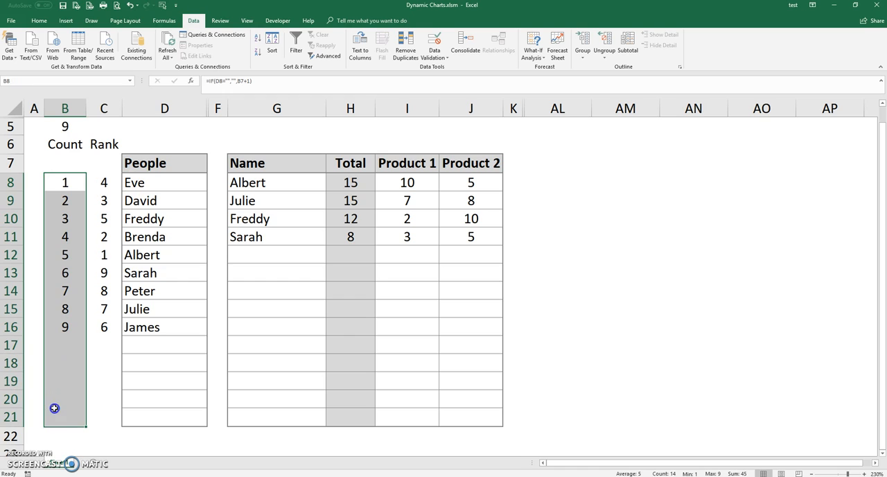
click(62, 182)
click(242, 86)
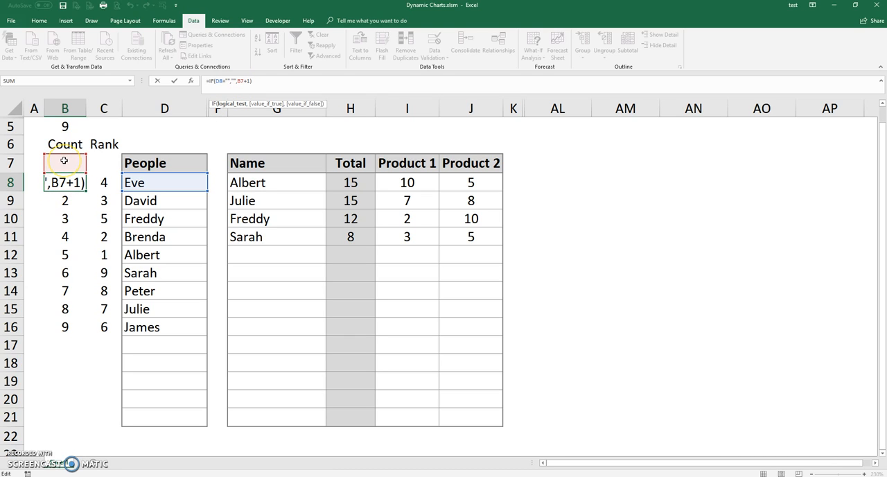
key(ctrl+Return)
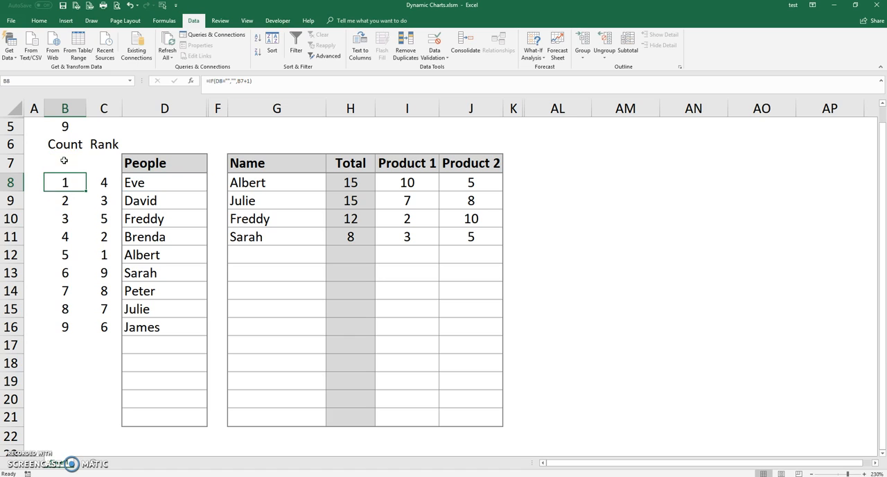
click(68, 202)
key(F2)
key(Escape)
click(67, 219)
key(F2)
key(Escape)
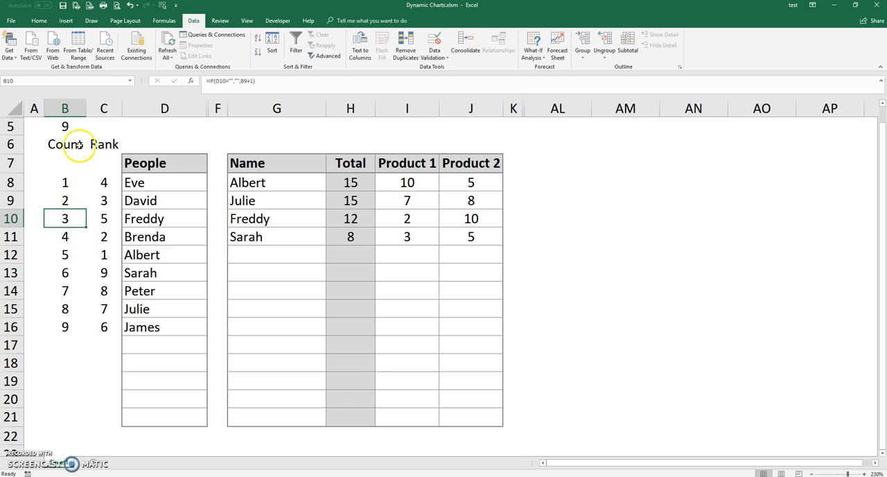
Step: Inspect the MAX formula in B5 and the Count range it references
click(65, 125)
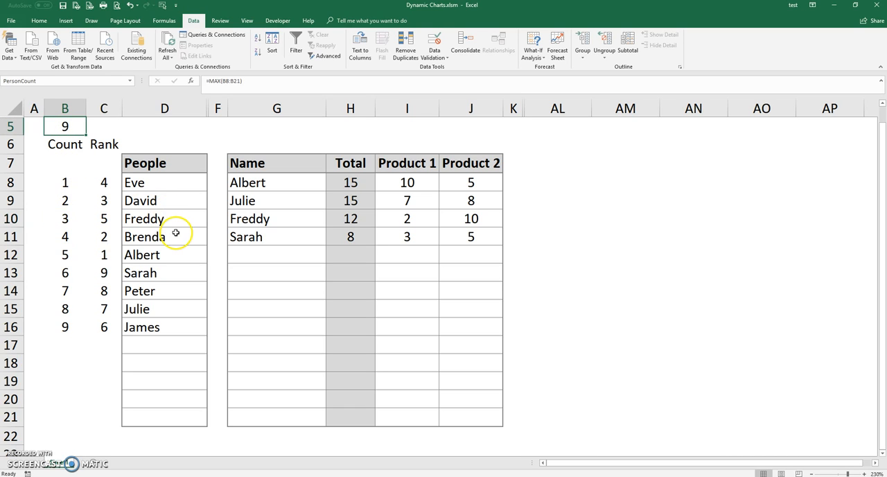
drag(243, 81, 196, 82)
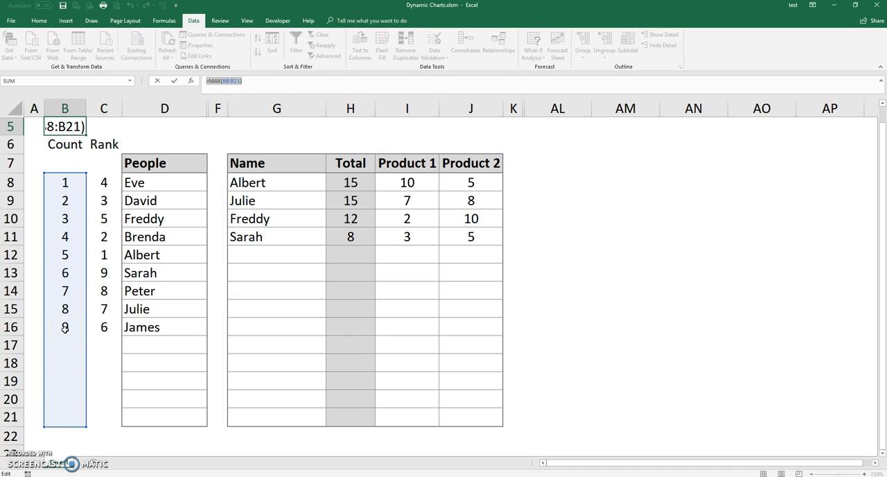
key(Escape)
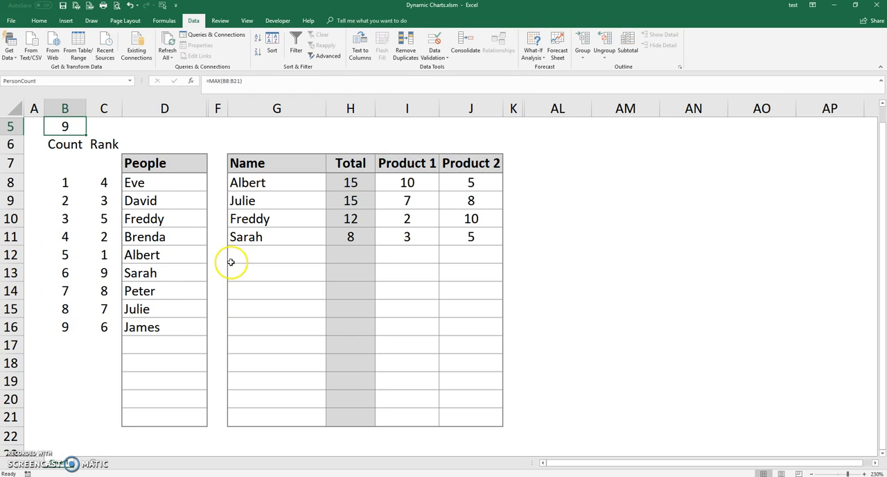
Step: Compare the Rank cell C8 with the first five entries of the People list, D8 to D12
click(102, 182)
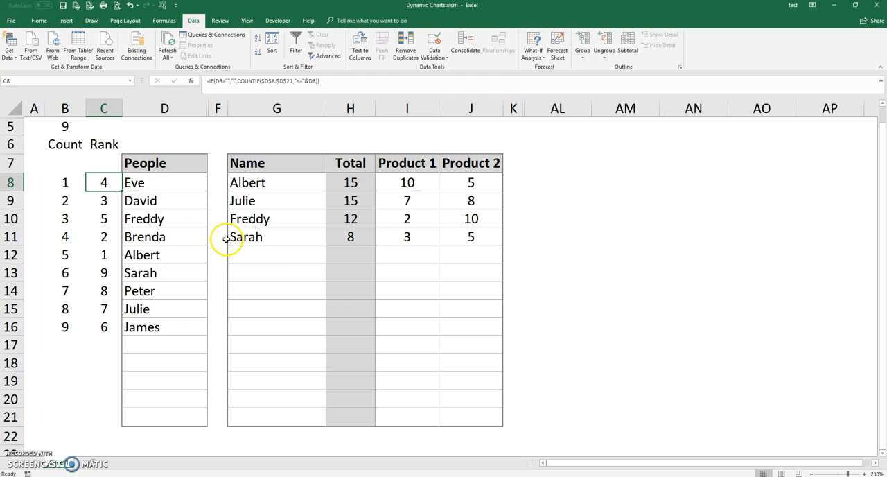
click(146, 183)
click(147, 200)
click(147, 218)
click(146, 236)
click(138, 255)
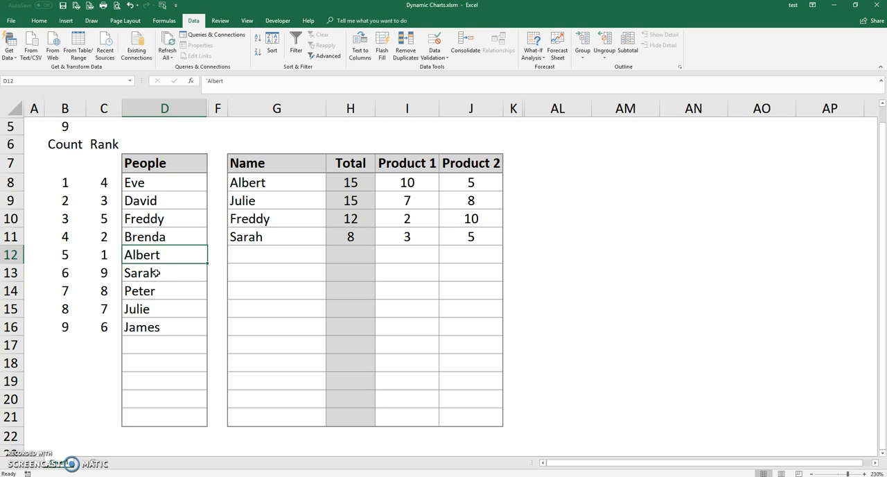
Step: Inspect the COUNTIF part of the Rank formula in C8, including its "<=" criterion
click(115, 183)
drag(238, 82, 322, 84)
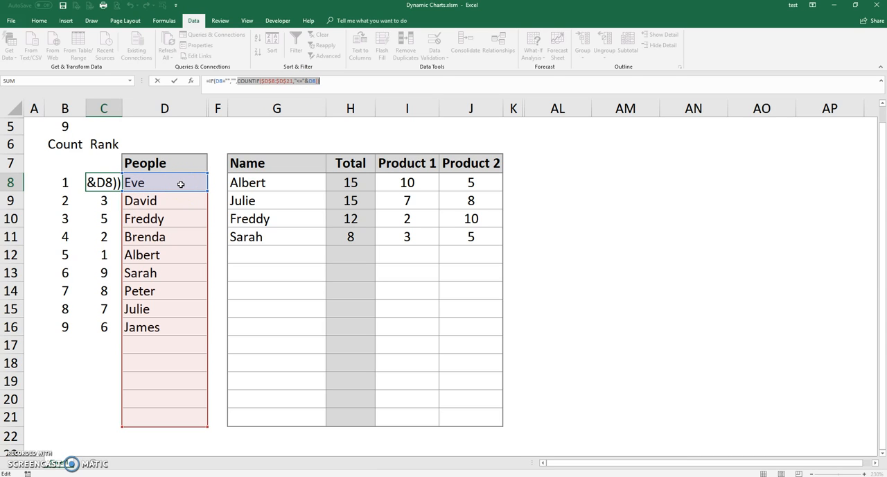
click(298, 81)
drag(302, 80, 303, 82)
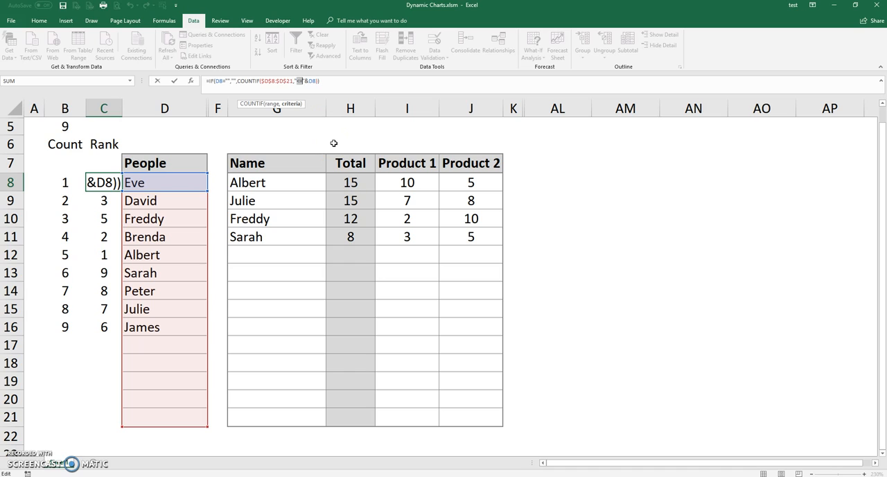
click(331, 141)
click(326, 145)
key(Return)
click(102, 182)
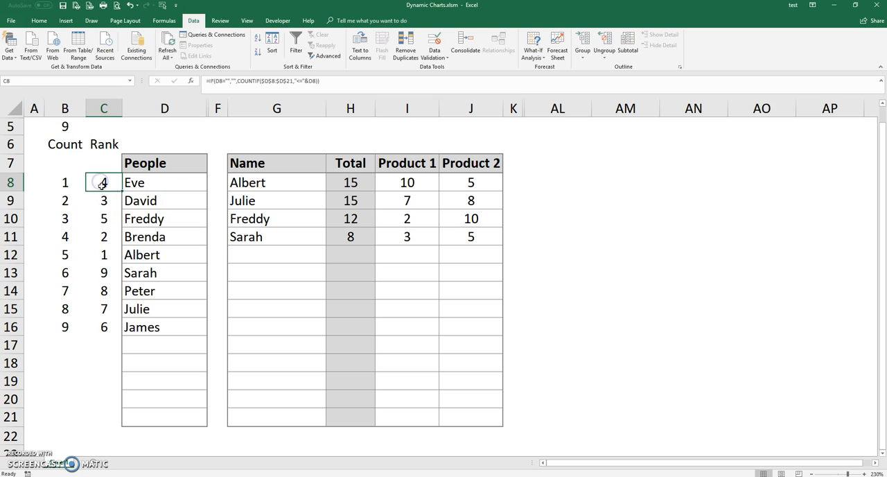
Step: Check the Rank values against the matching People entries in rows 8, 11 and 9
click(146, 183)
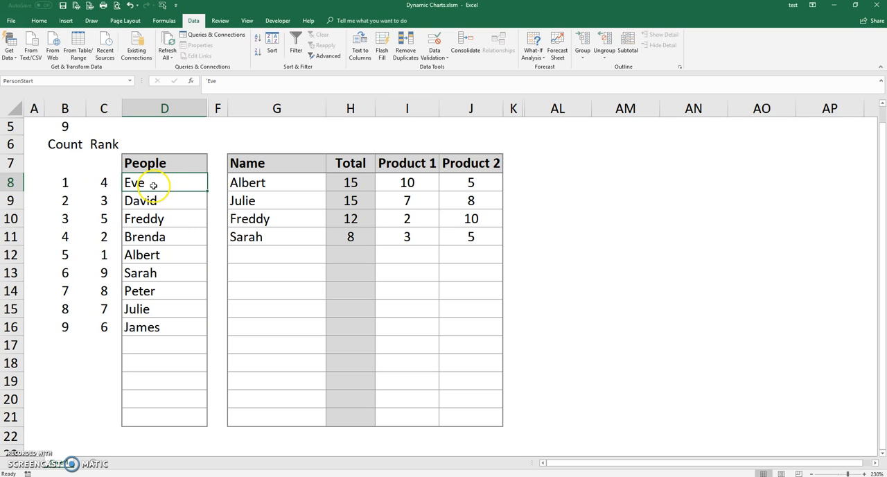
drag(99, 256, 138, 238)
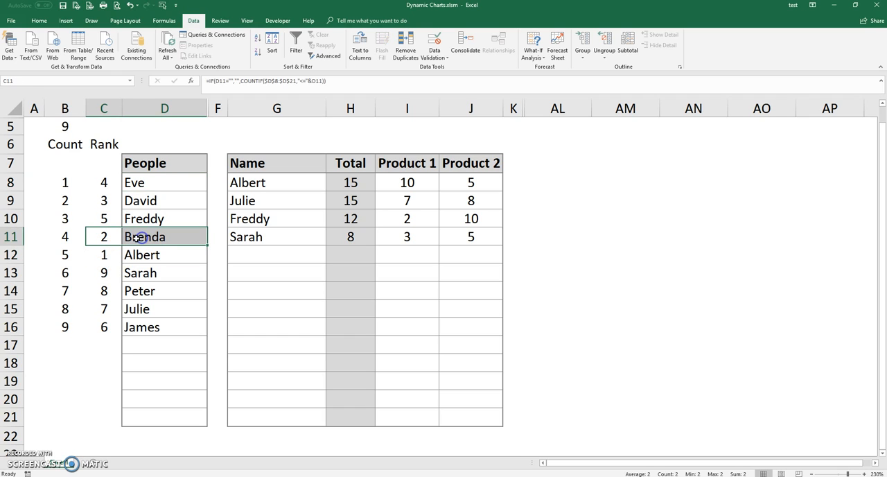
drag(99, 201, 135, 202)
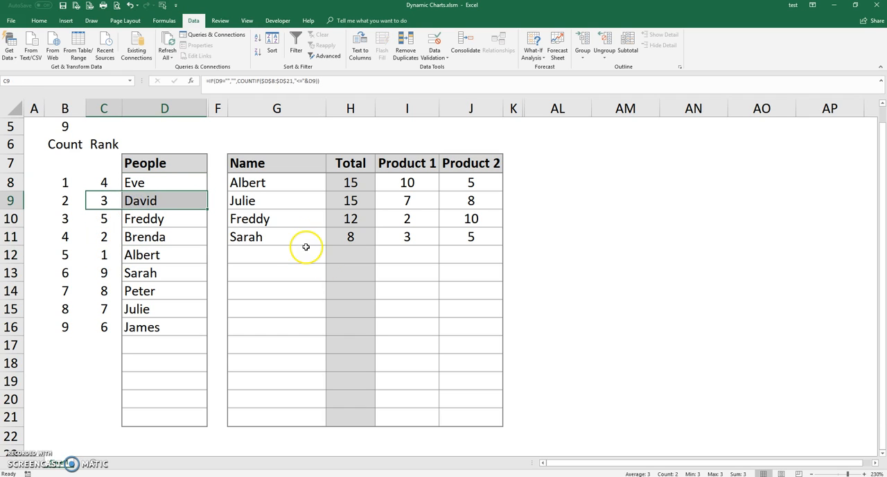
Step: Unhide the New List column E between columns D and F
drag(204, 109, 214, 109)
right_click(214, 109)
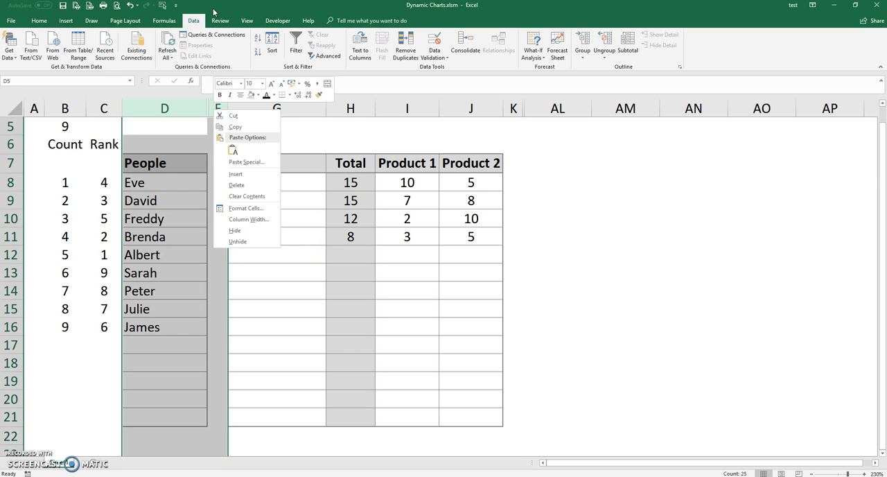
click(246, 241)
Step: Examine the VLOOKUP formulas of the New List column in E8, E10 and E11 and their referenced cells
click(238, 183)
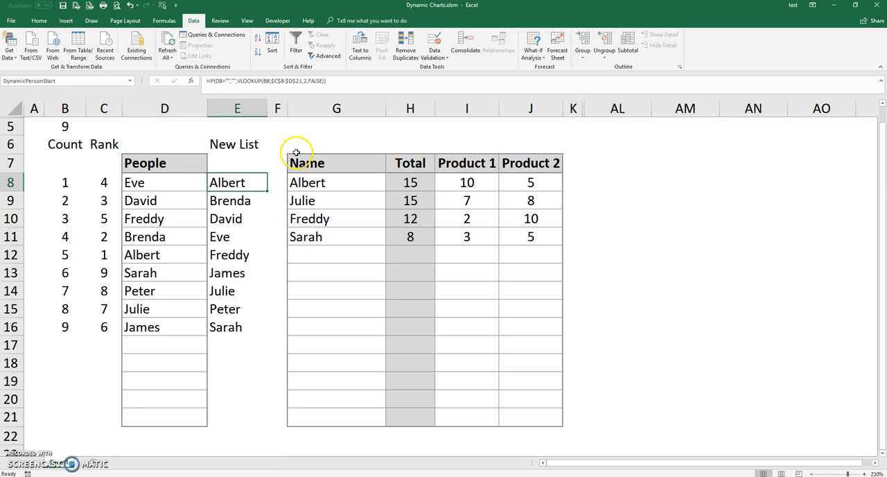
click(237, 81)
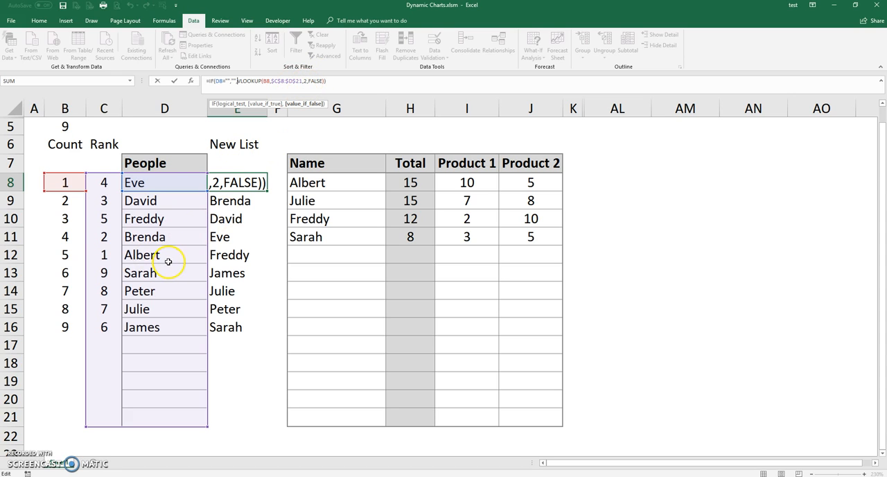
click(234, 199)
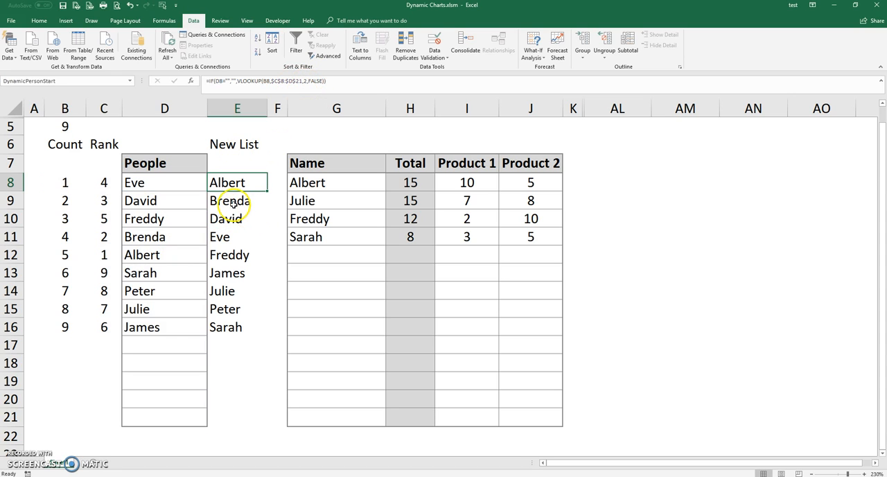
click(234, 219)
key(F2)
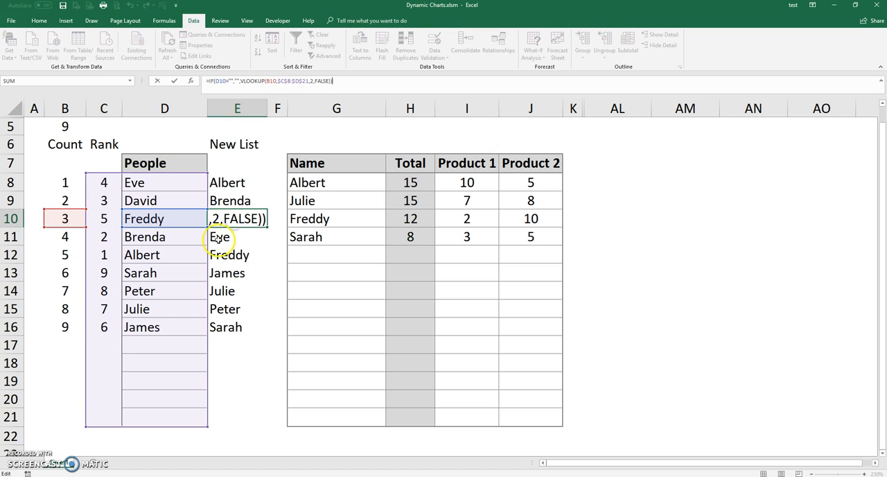
click(228, 239)
double_click(229, 238)
key(Escape)
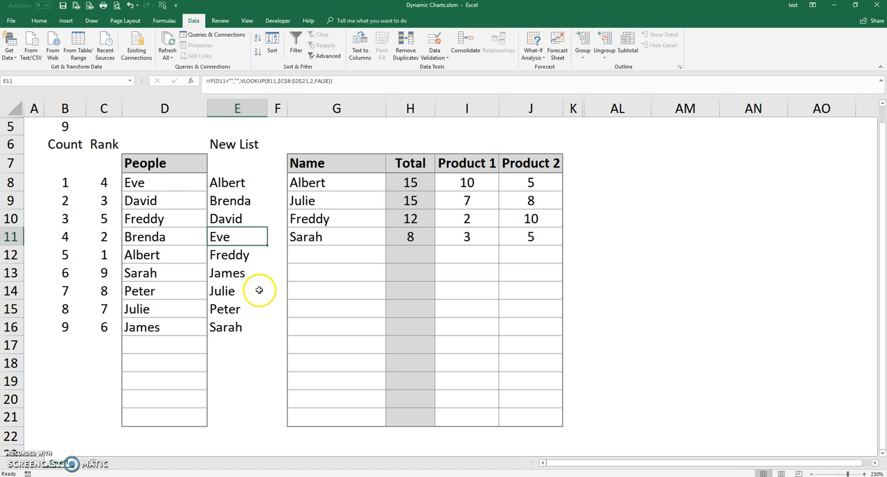
Step: Test the New List's sorting by entering an extra first name in People cell D17 and deleting it again
click(152, 350)
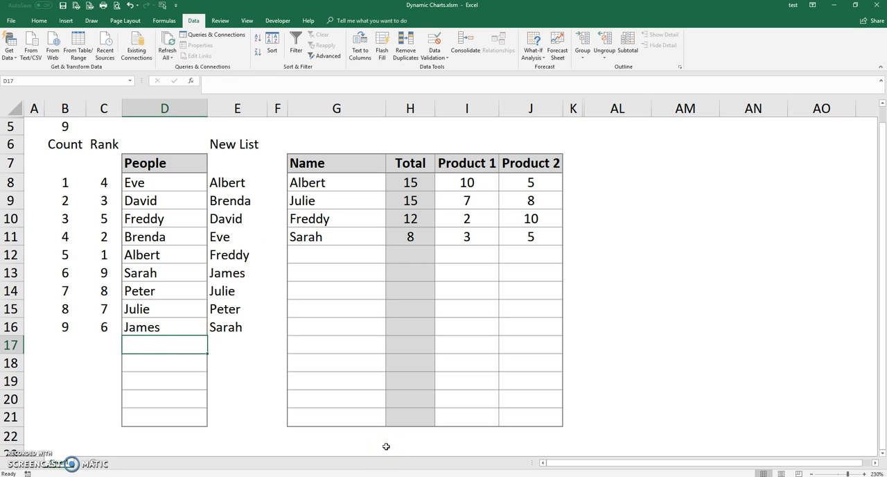
text(Michael)
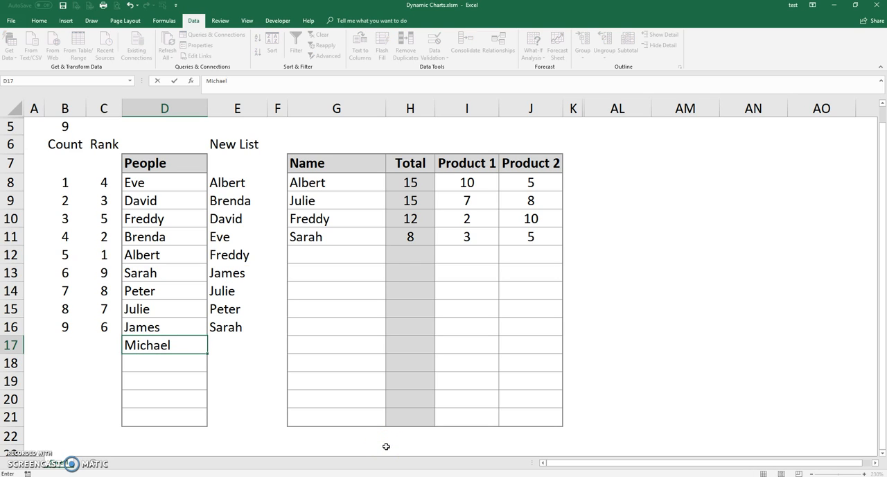
key(Return)
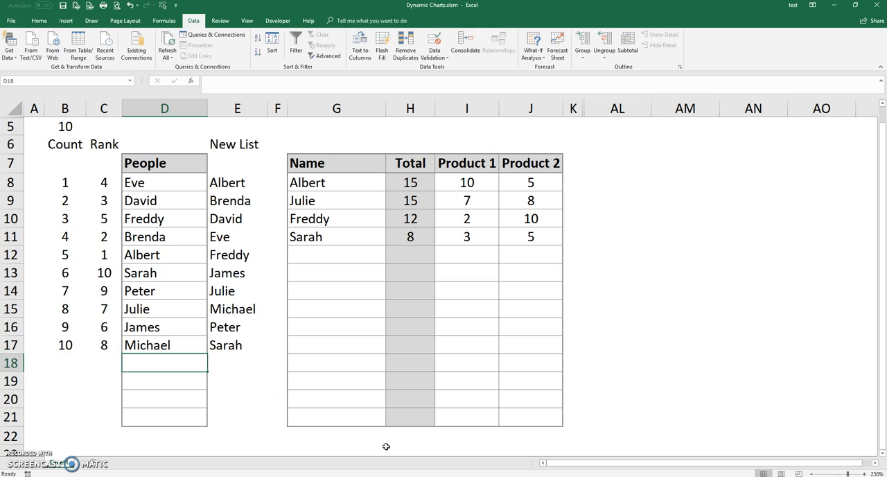
click(229, 306)
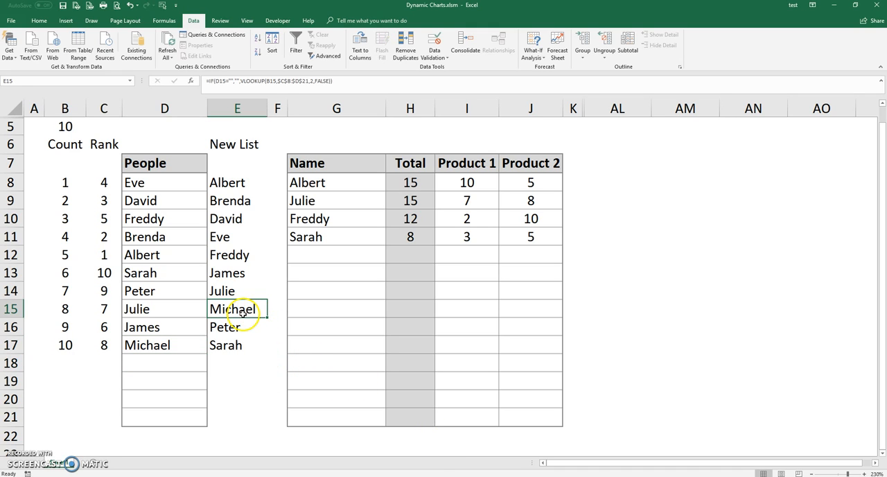
click(159, 346)
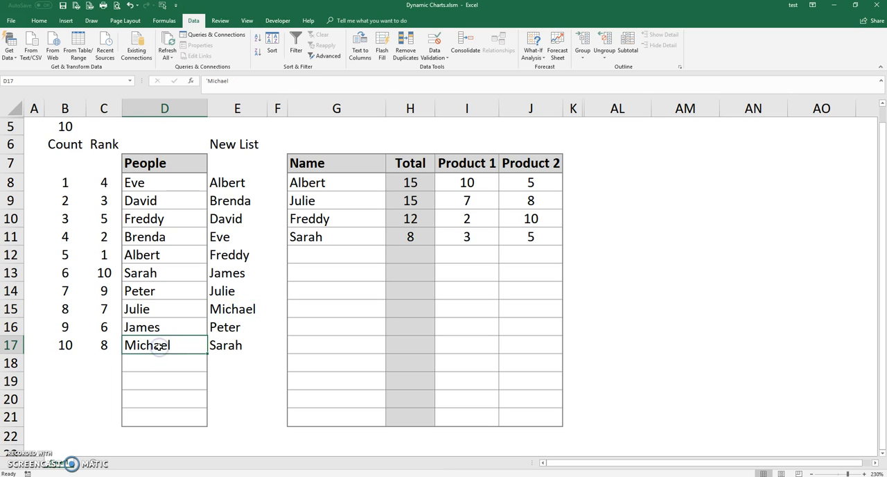
key(Delete)
Step: Check the defined names assigned to the New List's first cell E8 and the count cell B5
click(311, 183)
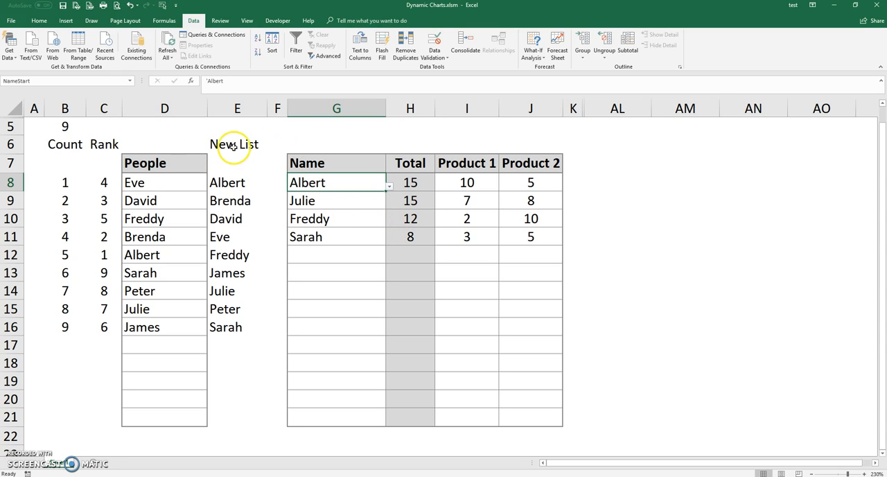
click(239, 186)
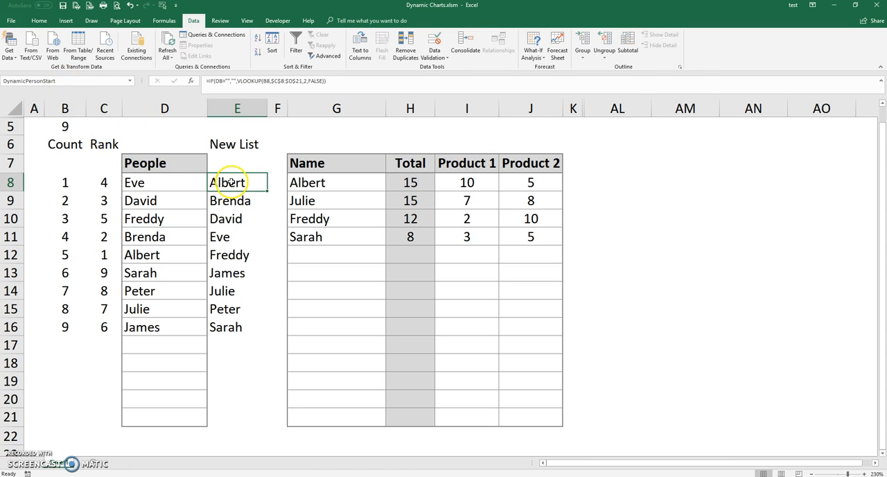
click(68, 81)
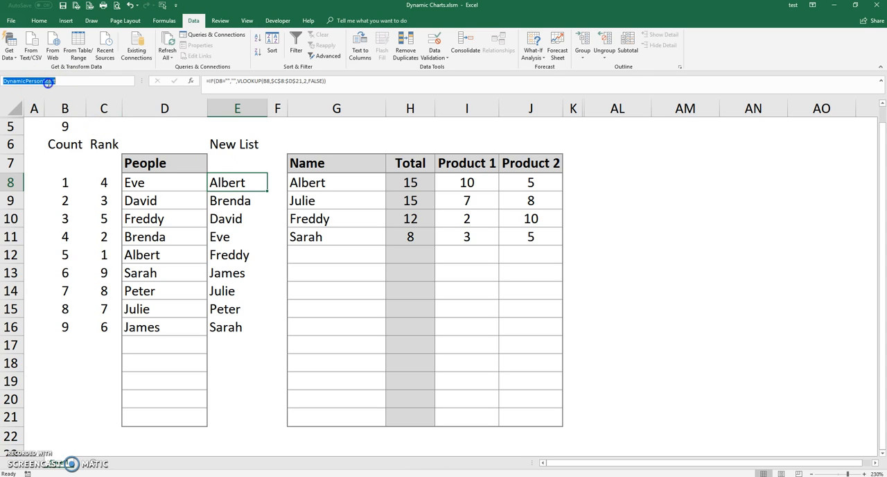
click(67, 127)
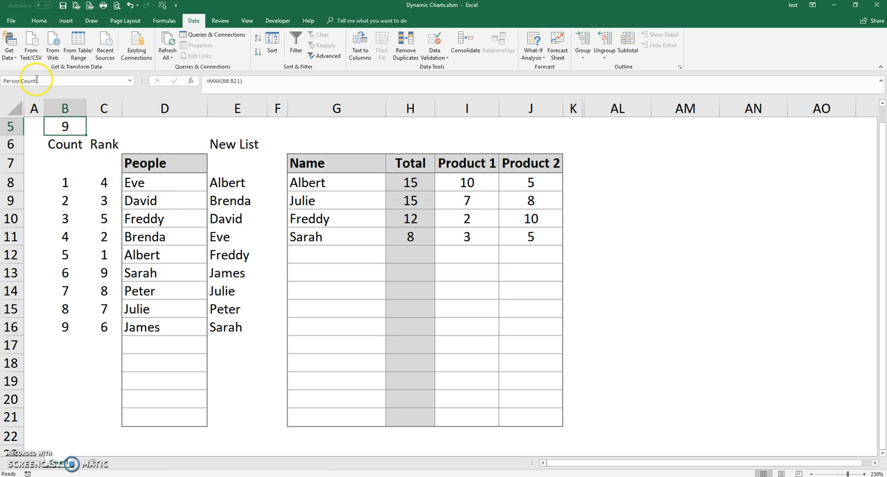
click(225, 180)
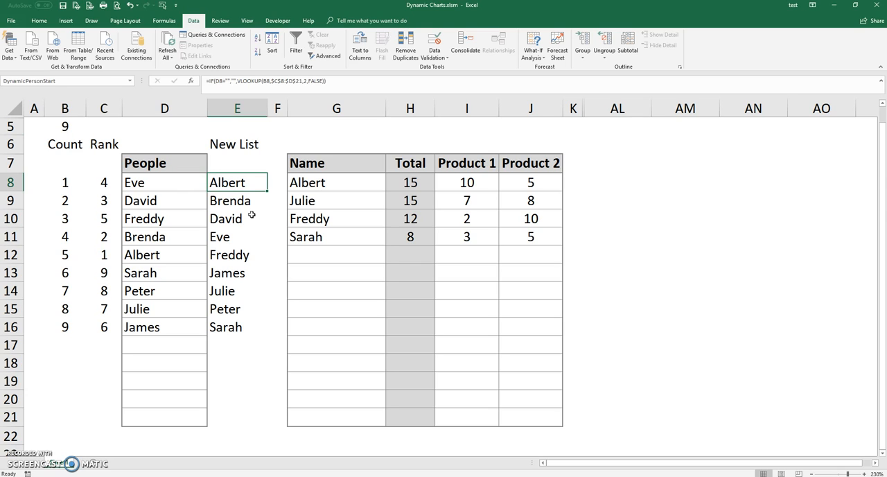
Step: Examine the OFFSET formula of the defined name D_People, including its DynamicPersonStart reference and offset arguments
key(ctrl+F3)
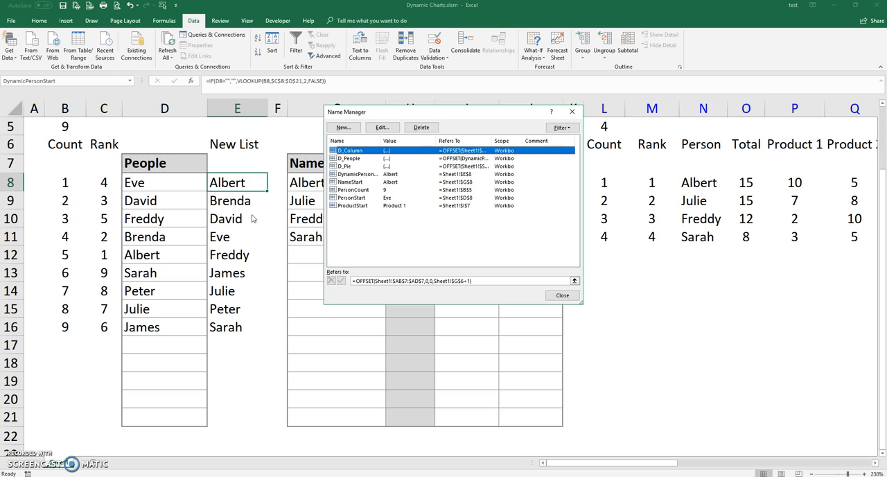
click(350, 158)
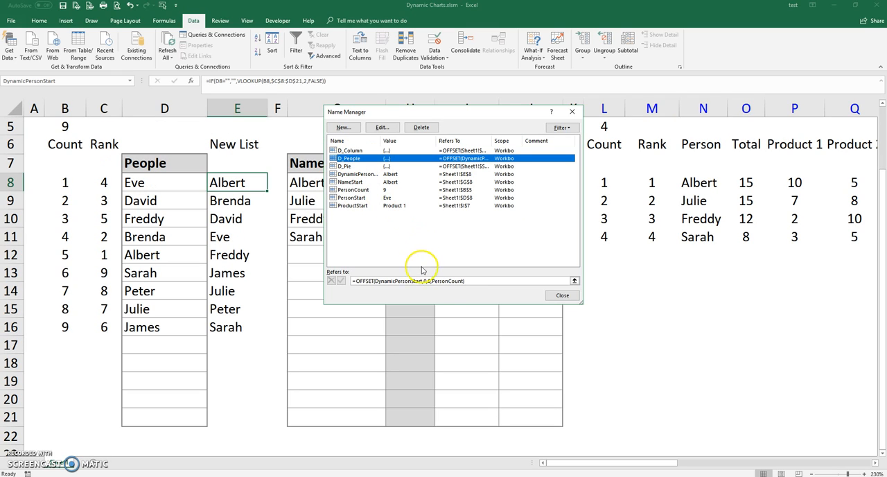
click(368, 279)
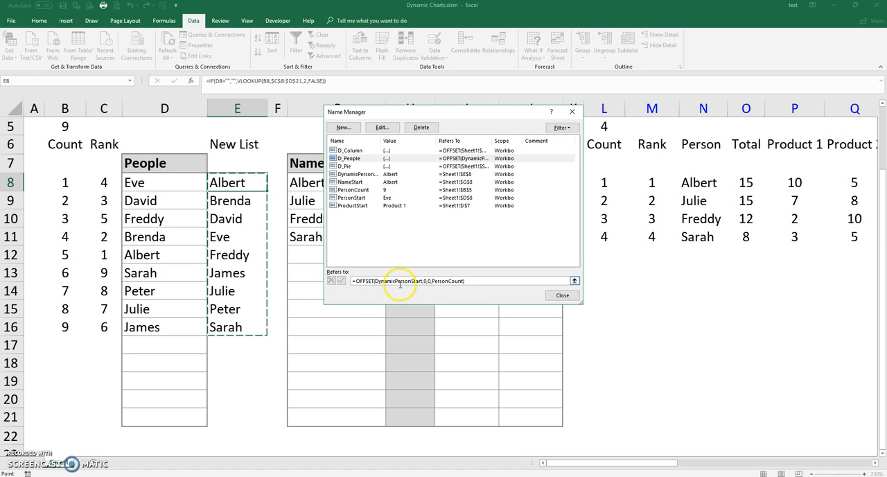
drag(376, 281, 421, 281)
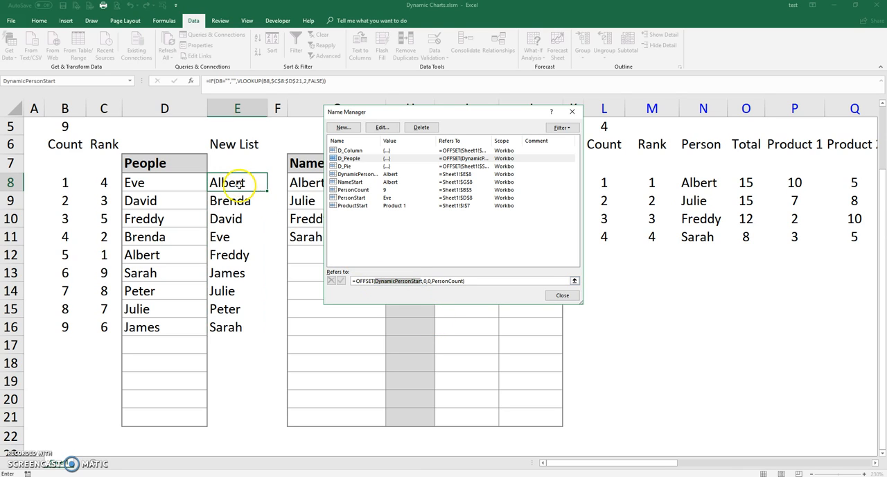
click(424, 281)
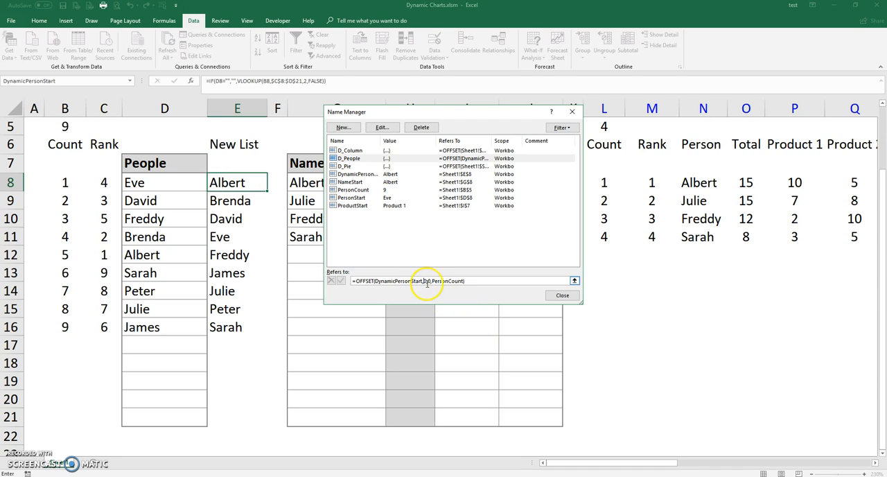
click(428, 280)
click(367, 167)
click(368, 158)
click(574, 280)
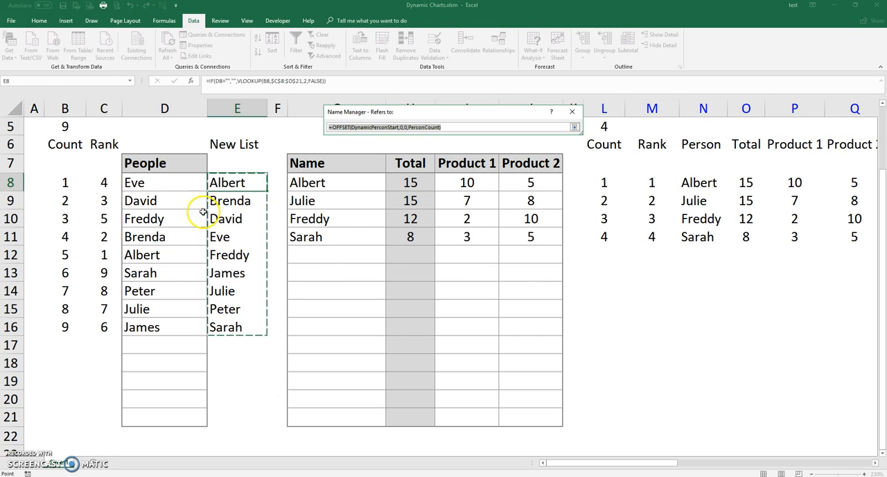
drag(236, 273, 243, 308)
key(Return)
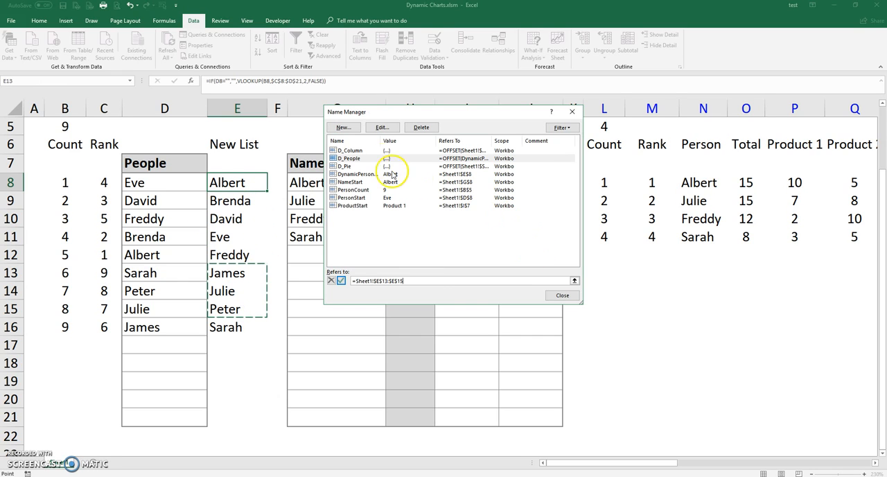
click(361, 159)
click(474, 272)
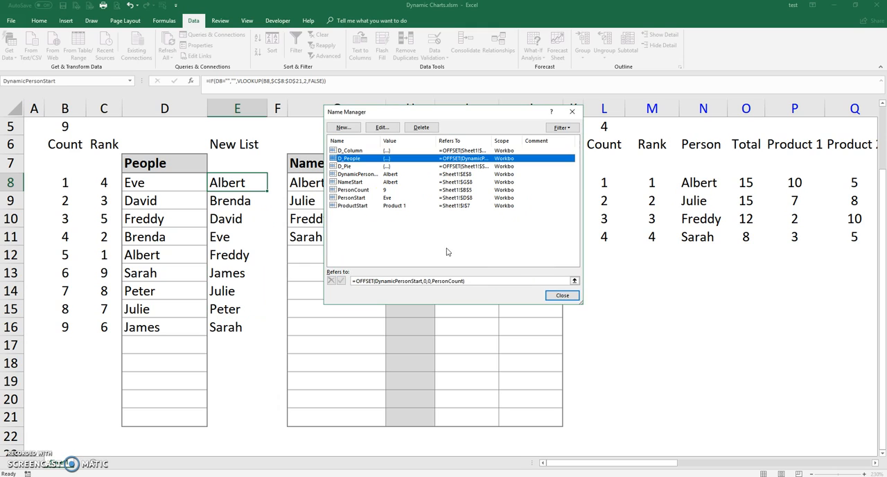
Step: Highlight the cell range that D_People refers to and close the Name Manager
click(574, 280)
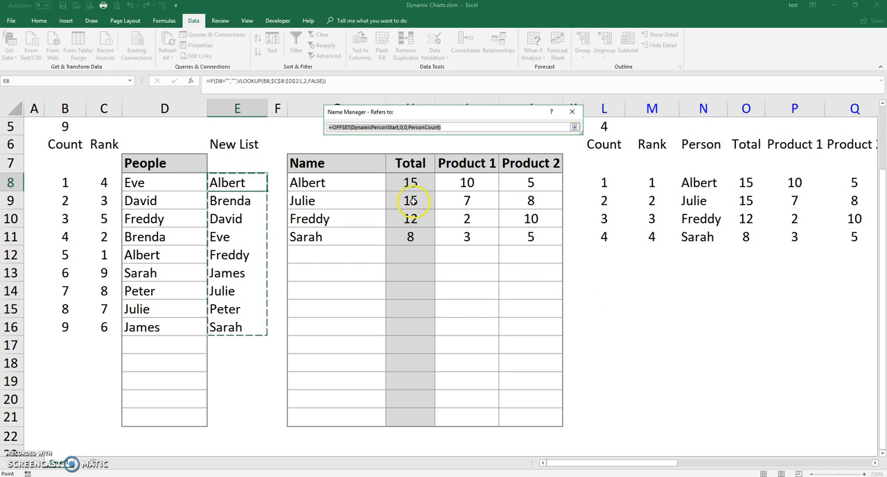
key(Escape)
key(Escape)
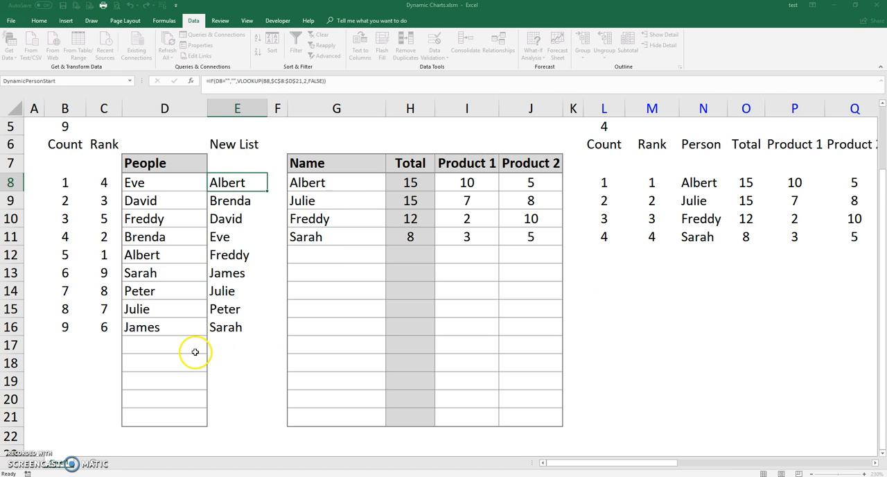
Step: Add another person's first name to the People list in cell D17
click(166, 343)
text(Michael)
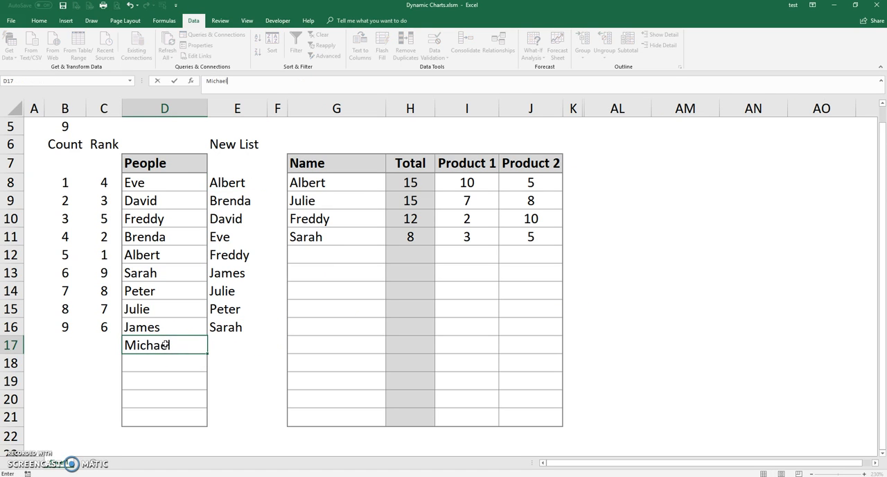
key(ctrl+Return)
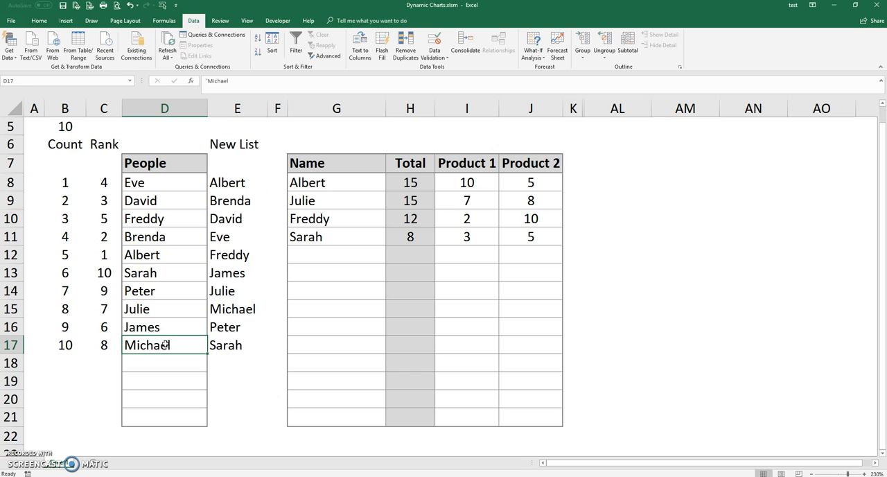
Step: Check in the Name Manager whether the D_People range includes the extended New List, and close it
key(ctrl+F3)
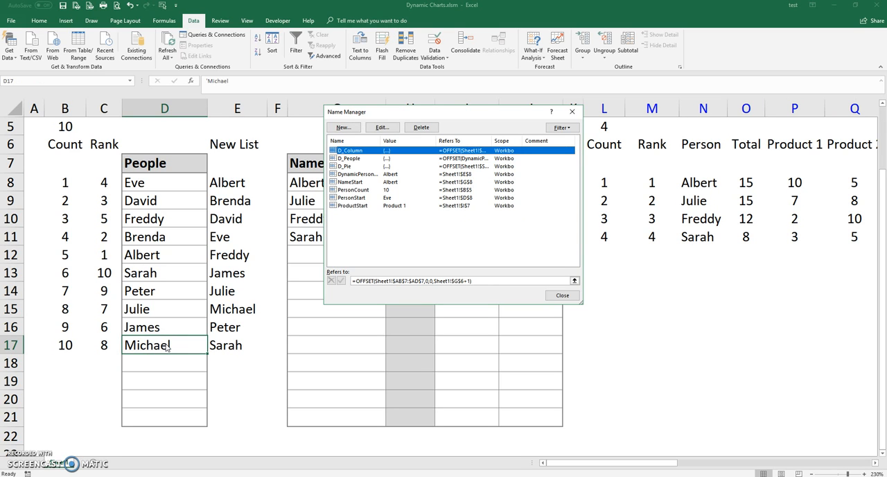
click(343, 159)
click(574, 280)
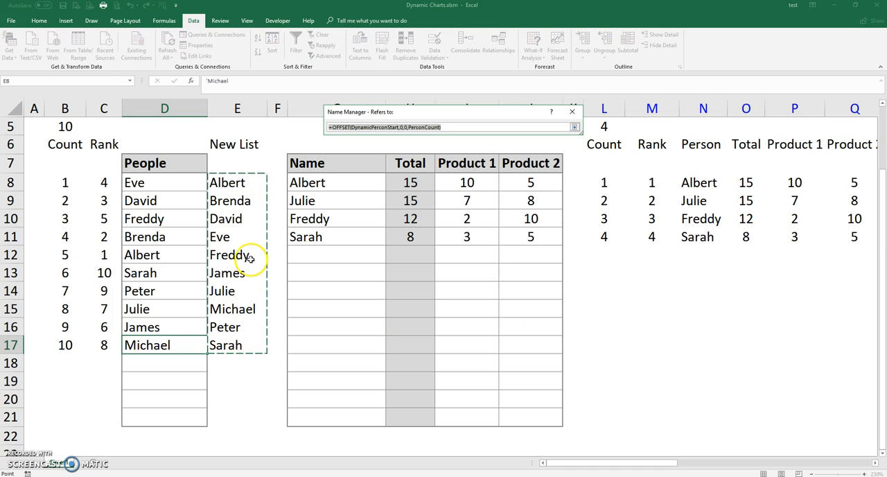
key(Return)
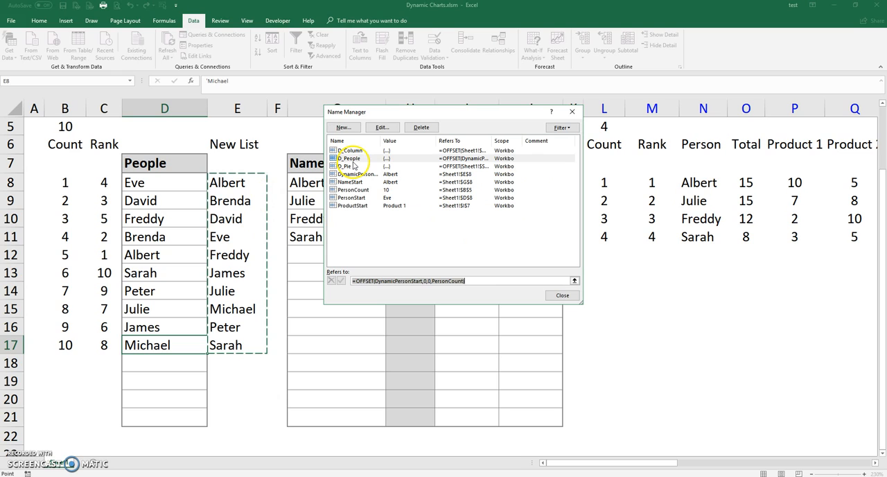
click(563, 296)
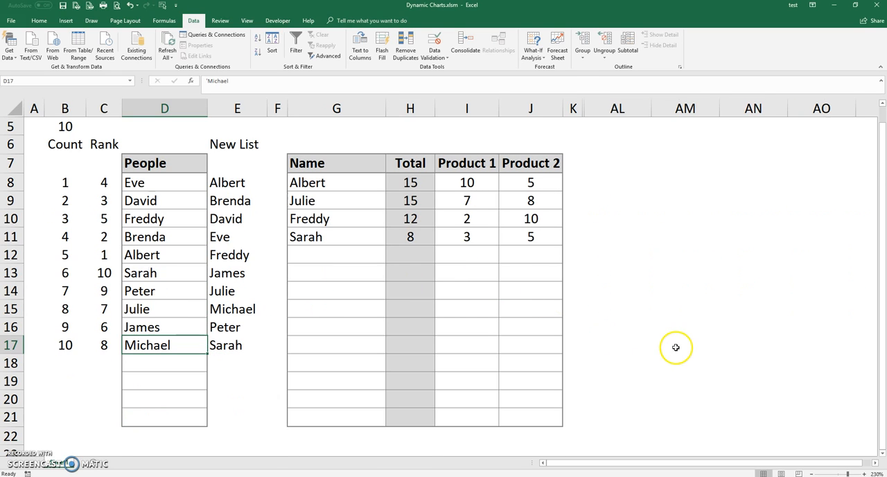
click(348, 175)
shift+click(365, 421)
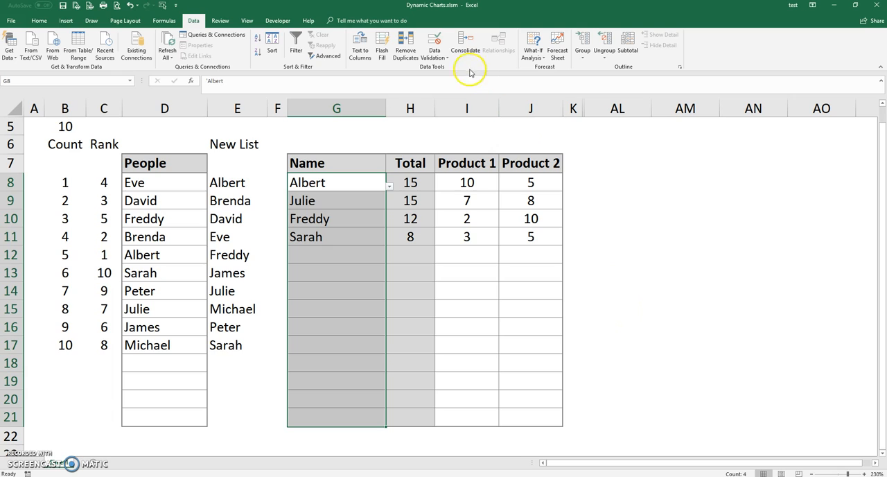
click(434, 57)
click(443, 72)
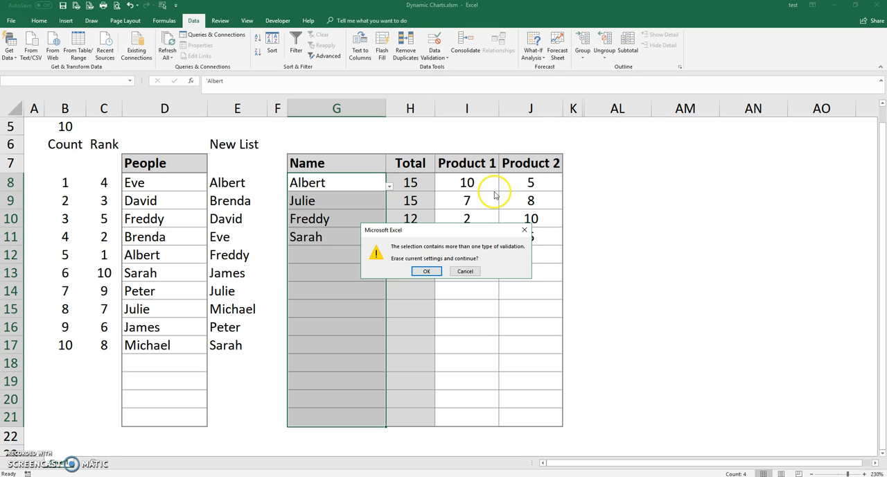
click(432, 273)
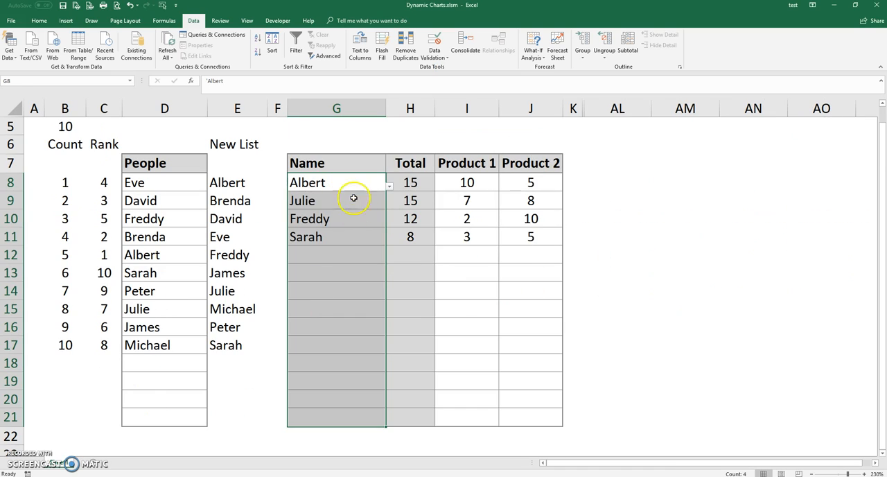
Step: Replace the data validation list source of Name cell G8 with the defined name, =D_People
click(350, 184)
click(434, 58)
click(455, 68)
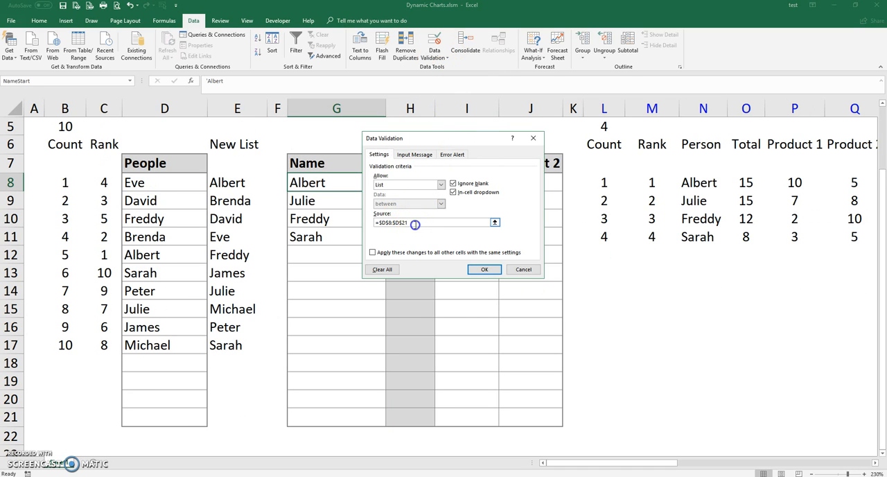
click(410, 223)
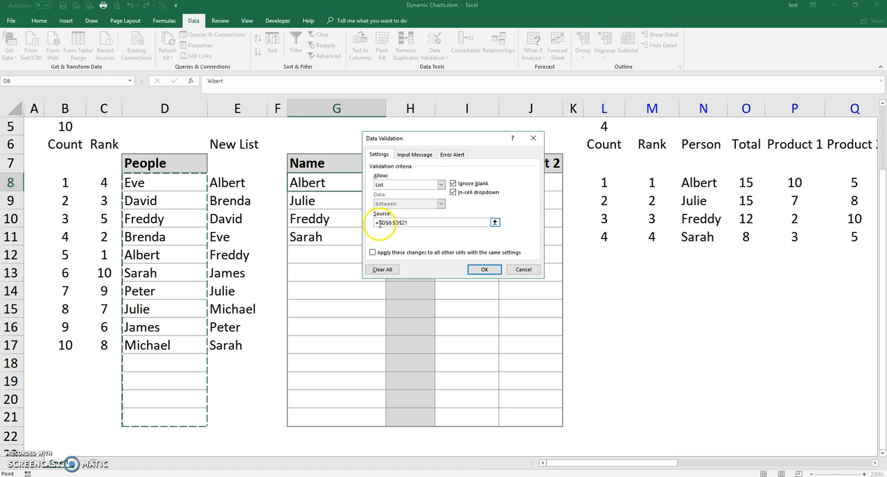
drag(378, 223, 423, 223)
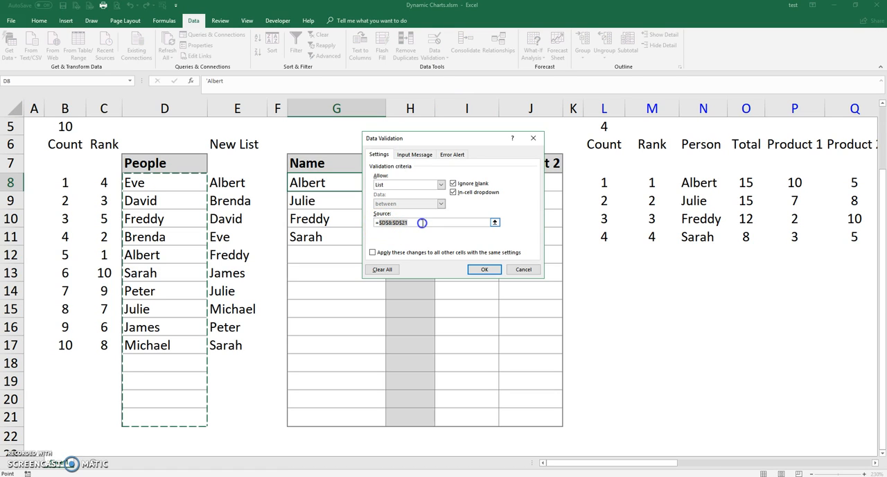
key(BackSpace)
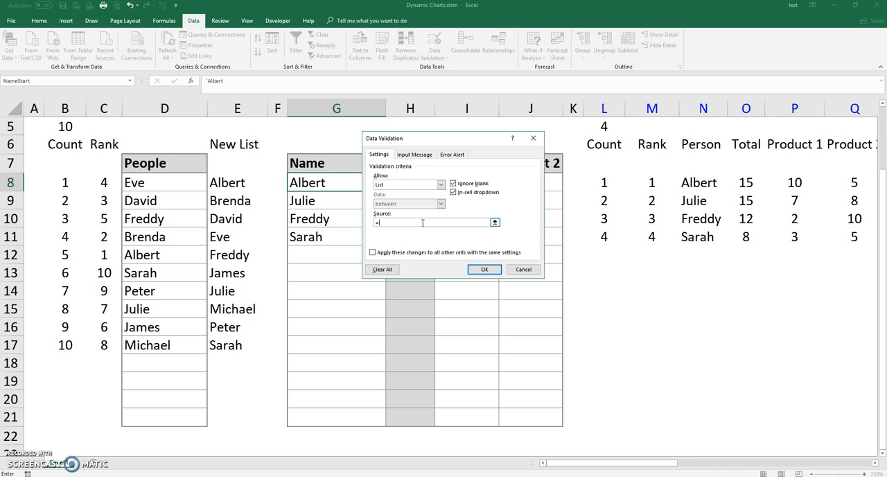
key(F3)
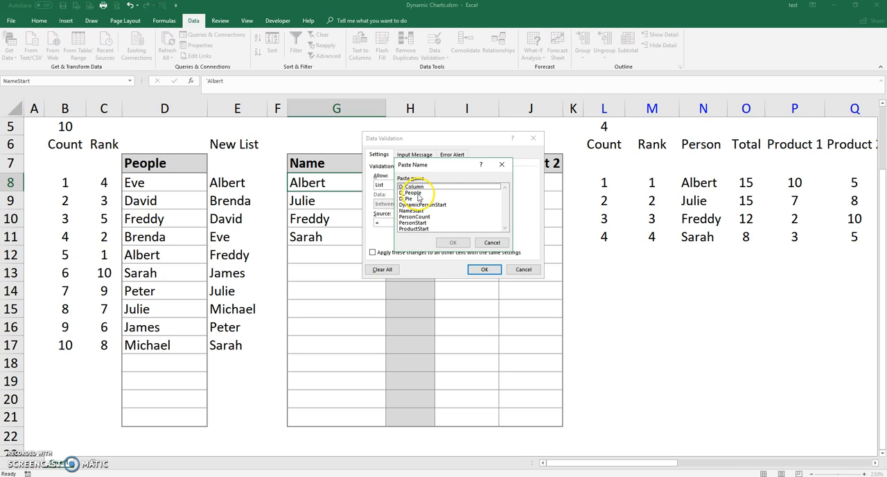
click(416, 193)
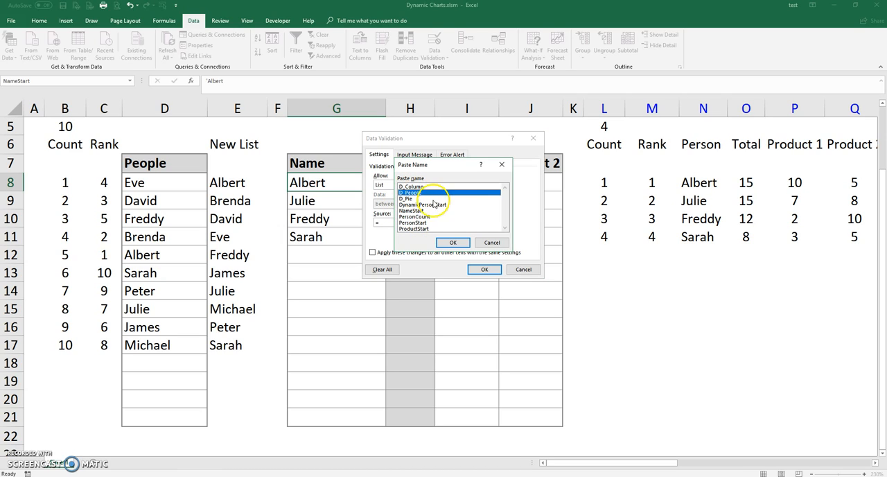
click(455, 243)
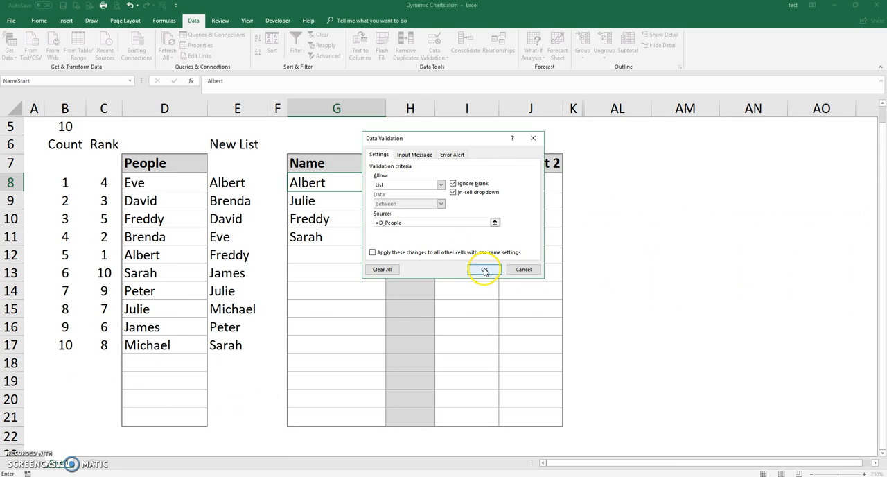
click(485, 269)
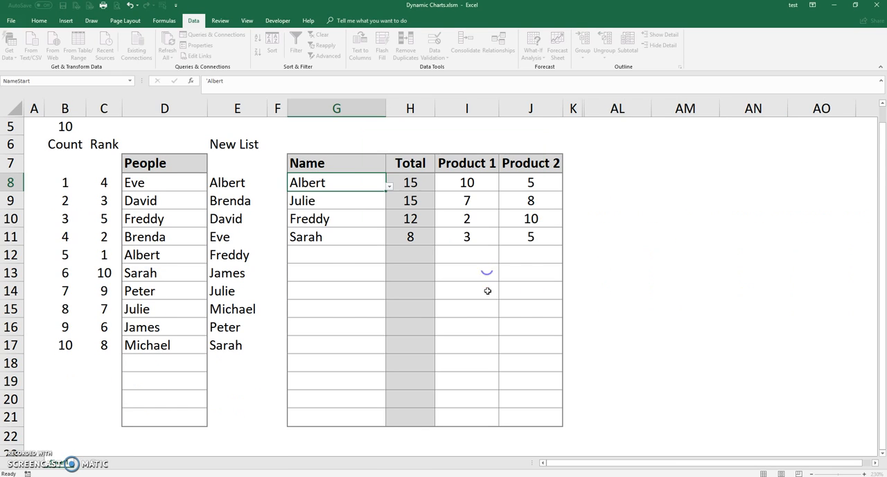
Step: Look through the names in the dropdown list of cell G8 and close it without choosing one
click(389, 186)
drag(383, 223, 382, 248)
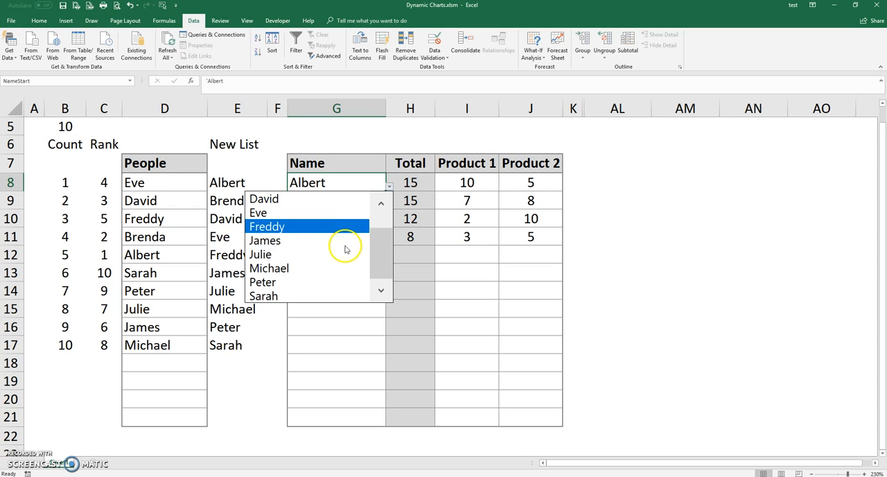
click(539, 212)
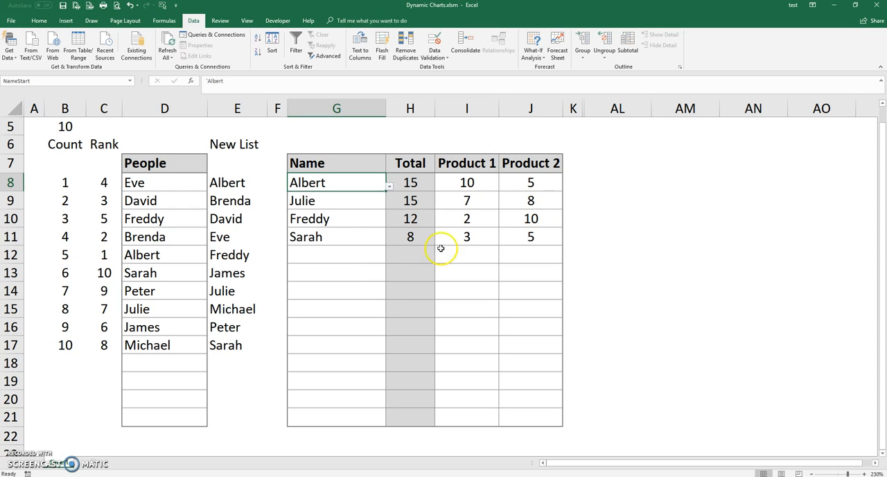